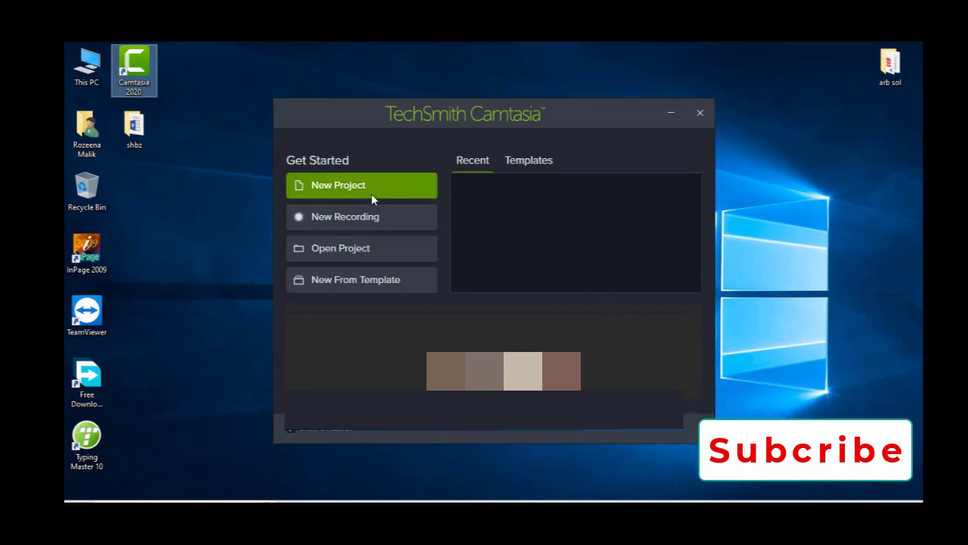
Check the available templates and recent projects, and create a new project.
left_click(528, 161)
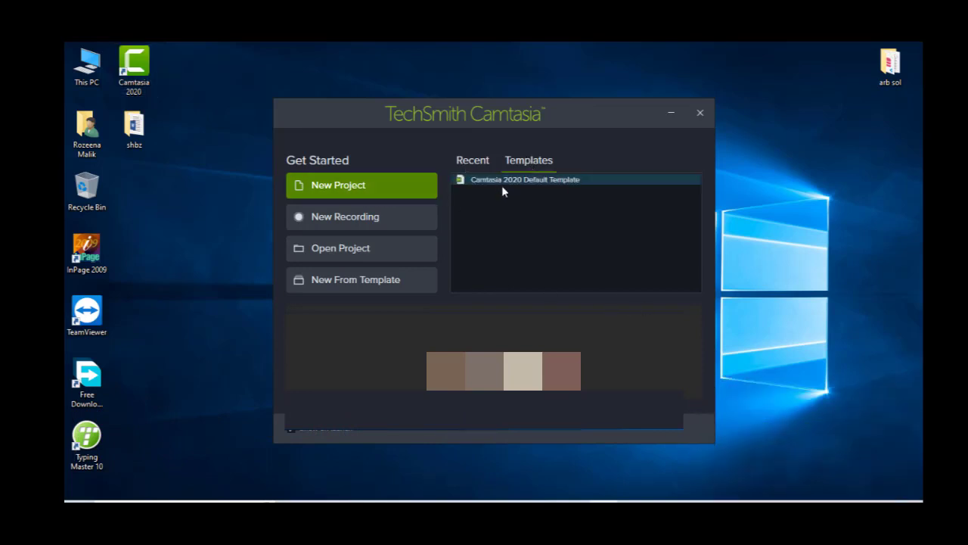
left_click(466, 160)
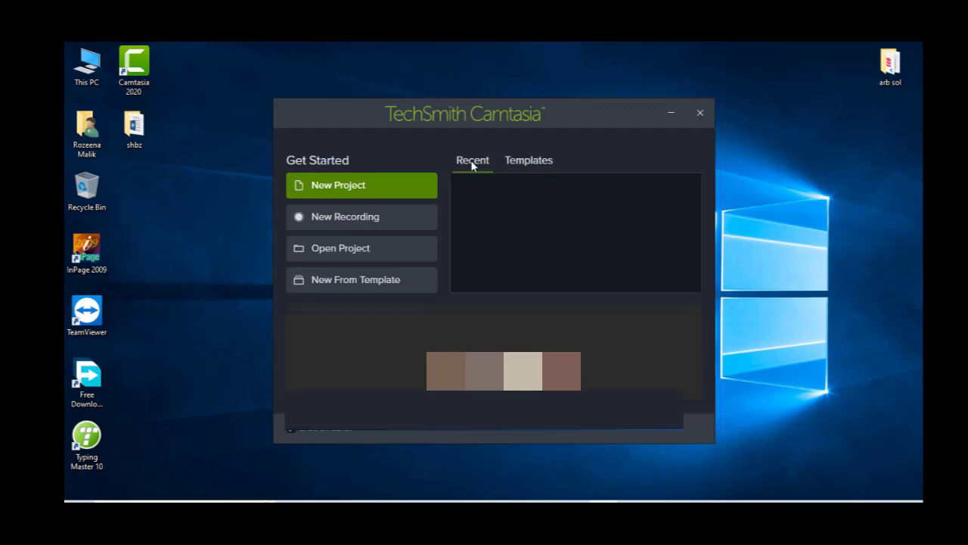
left_click(356, 195)
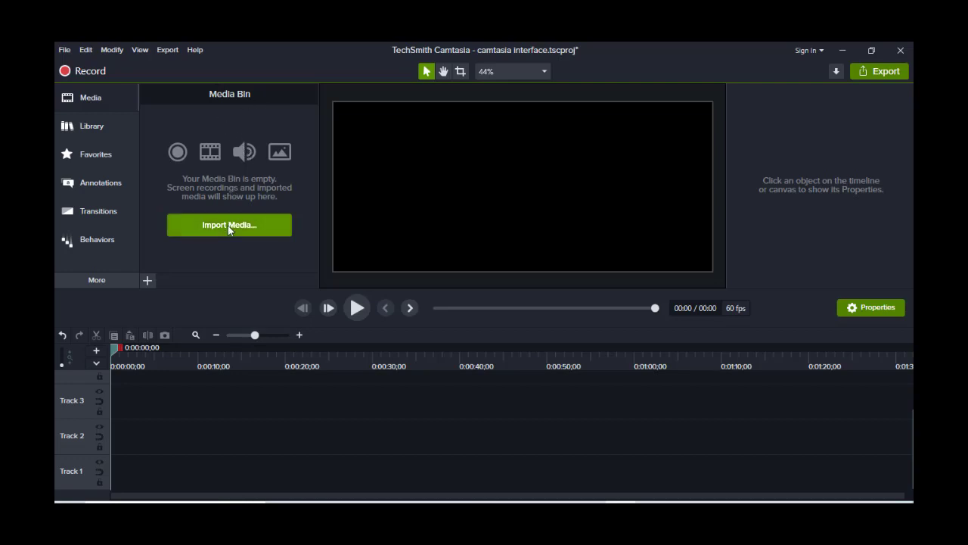
Open the project camtasia interface.tscproj from the Camtasia folder in Documents.
left_click(266, 233)
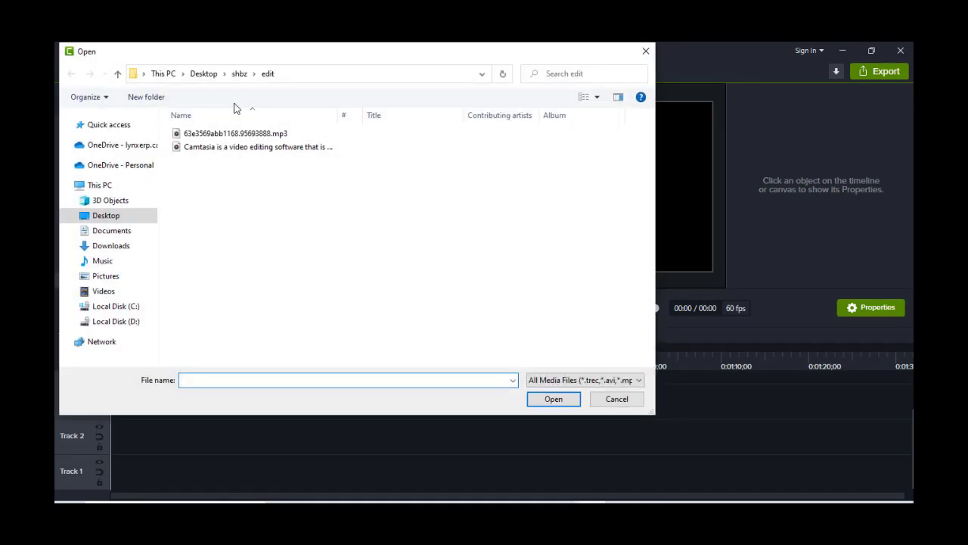
left_click(111, 231)
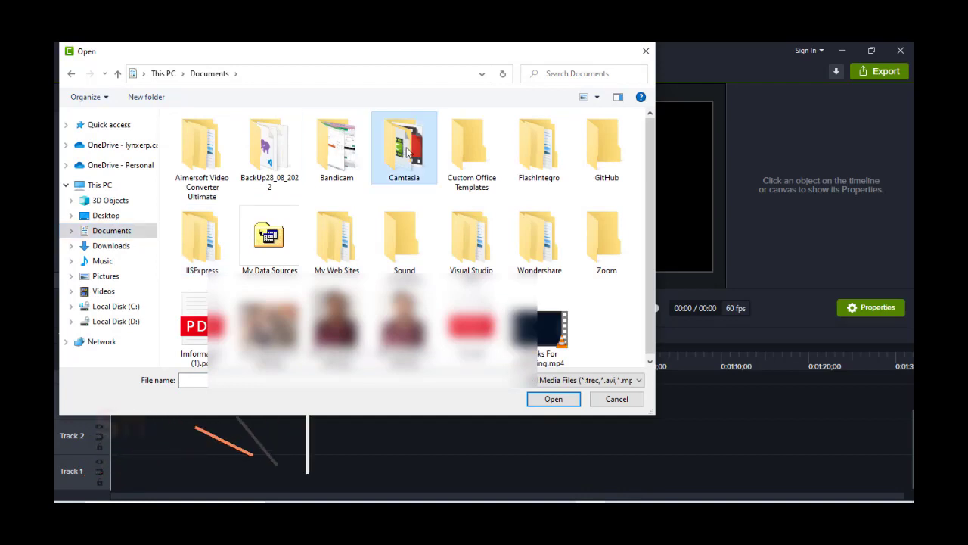
double_click(408, 152)
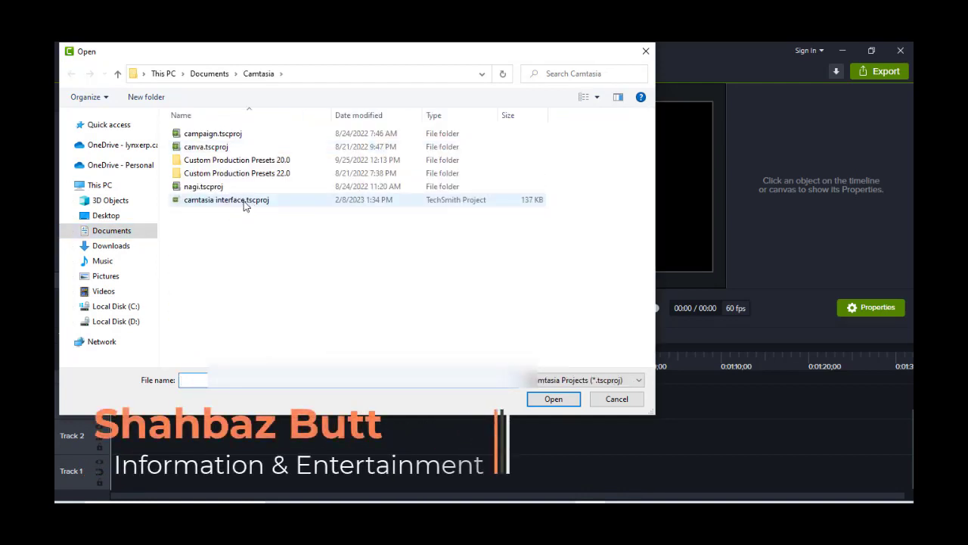
left_click(256, 208)
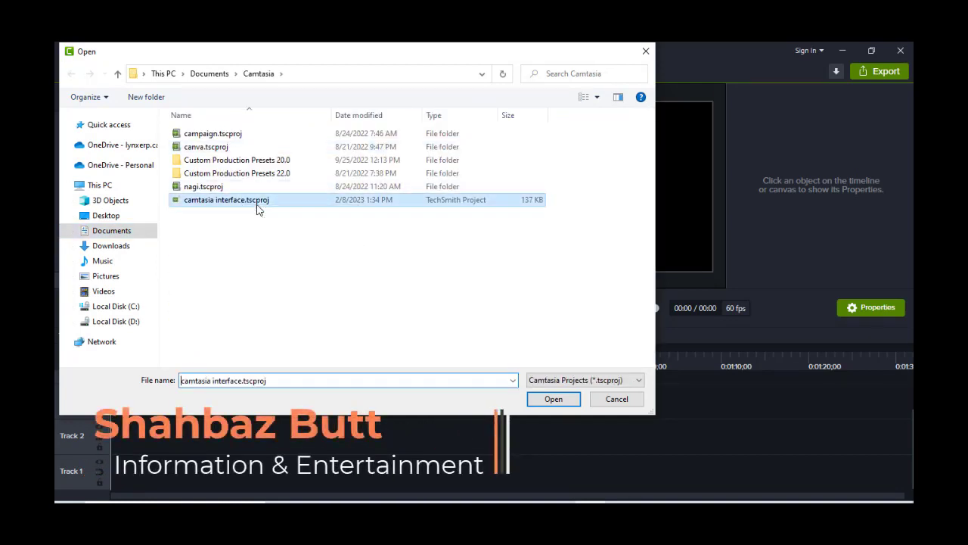
left_click(555, 399)
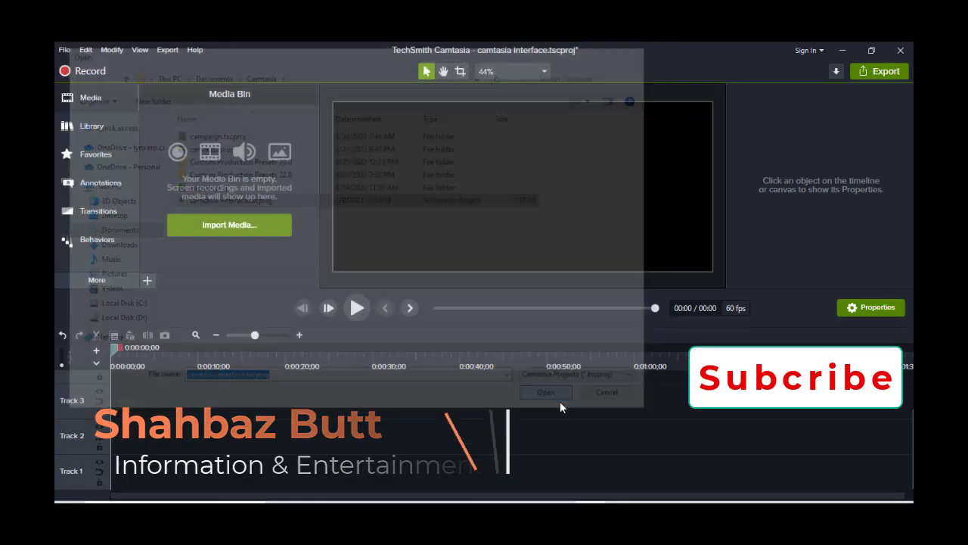
left_click(526, 322)
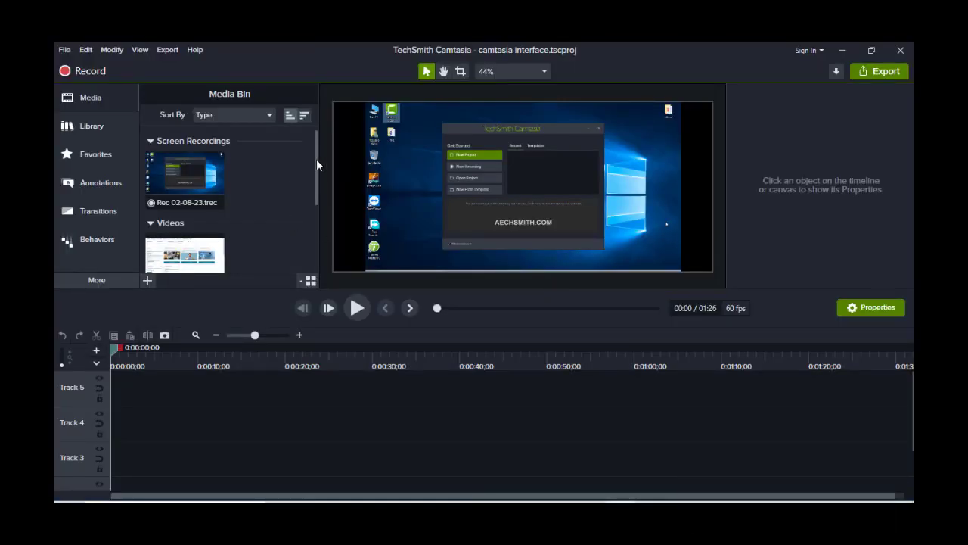
Add the screen recording Rec 02-08-23.trec from the media bin to the timeline at the playhead.
scroll(313, 182, "down", 5)
scroll(313, 211, "up", 4)
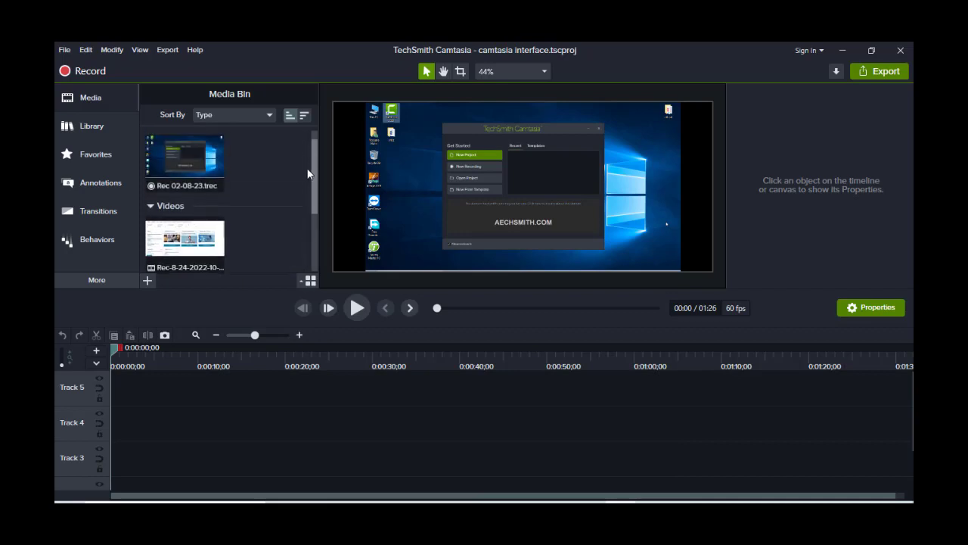
right_click(196, 161)
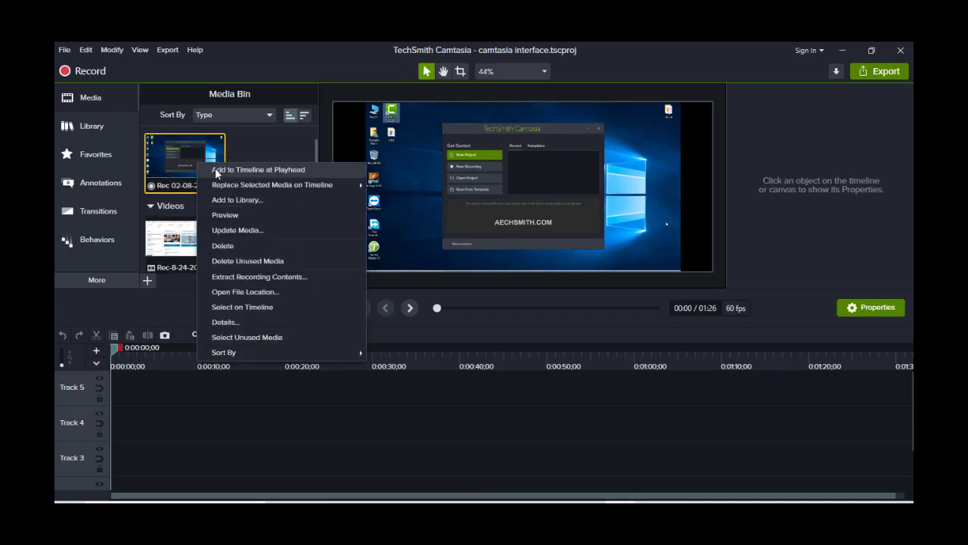
left_click(218, 170)
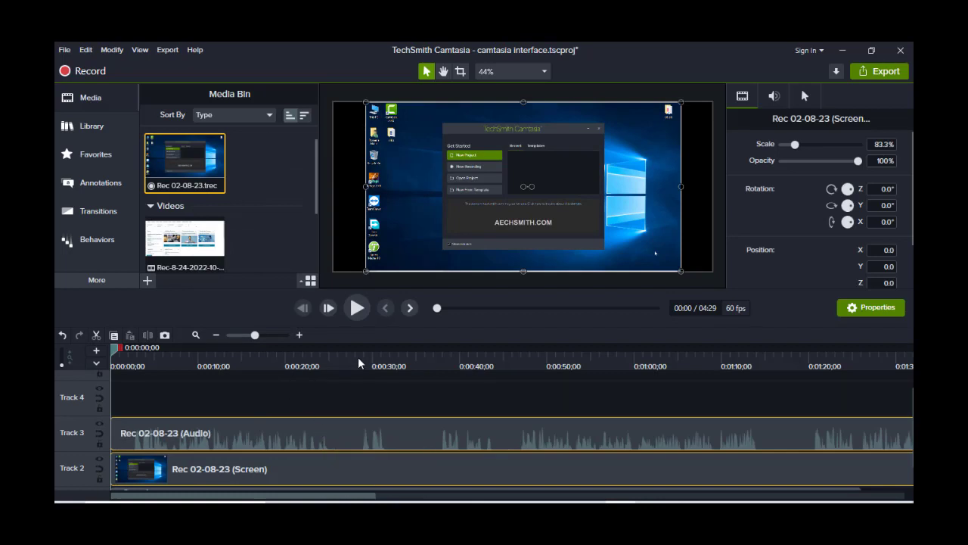
Enlarge the timeline area and align Group 1 with the start of the timeline.
left_click_drag(472, 289, 476, 257)
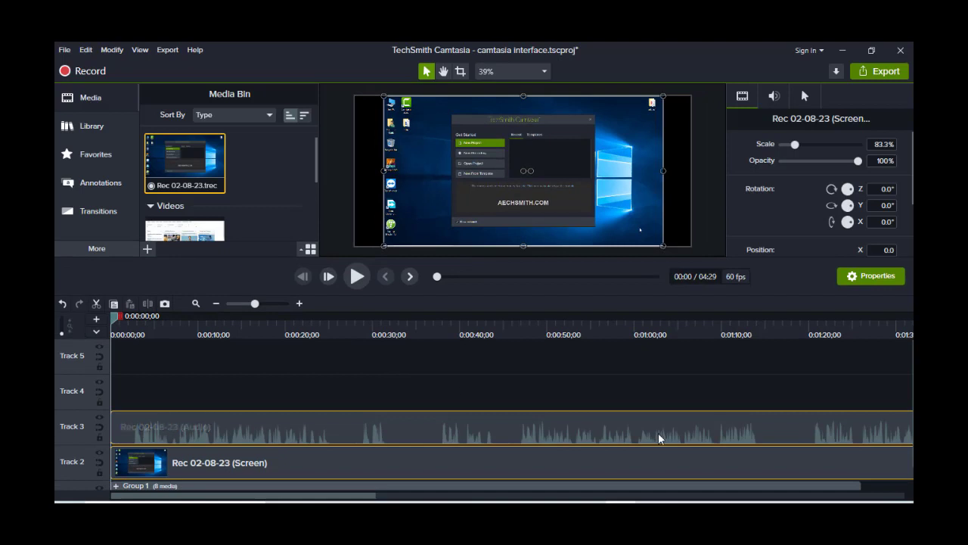
left_click(720, 486)
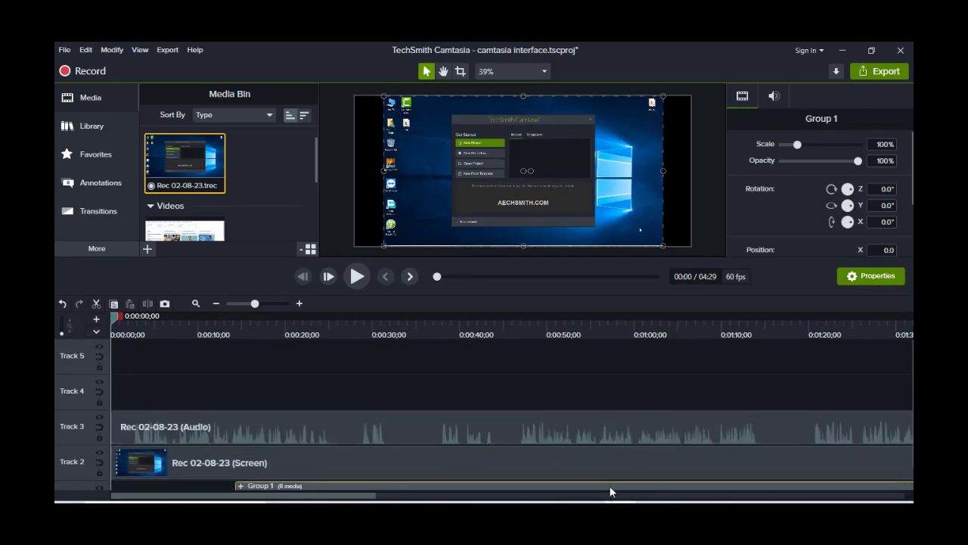
left_click_drag(611, 487, 474, 472)
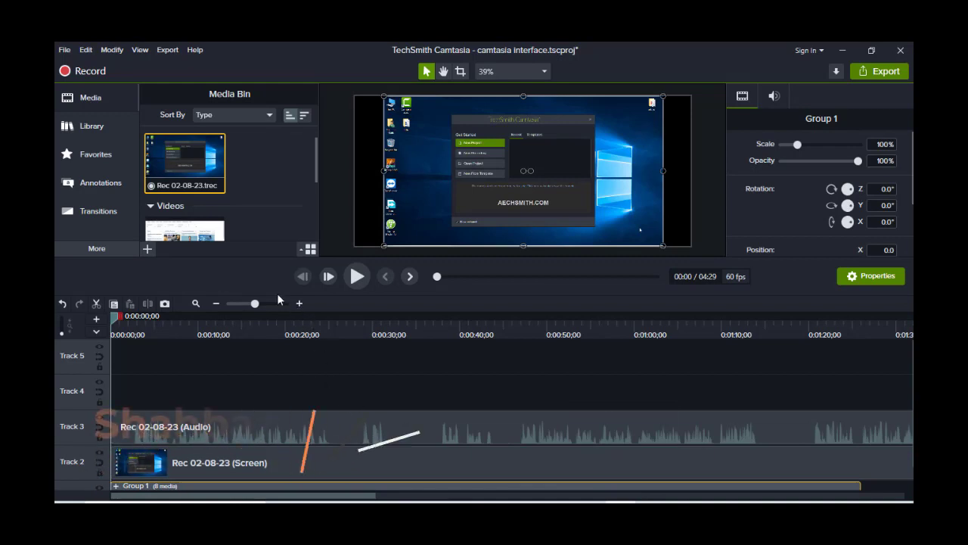
Play the timeline briefly, pause it, and place the playhead at 0:00:23;02.
left_click(357, 276)
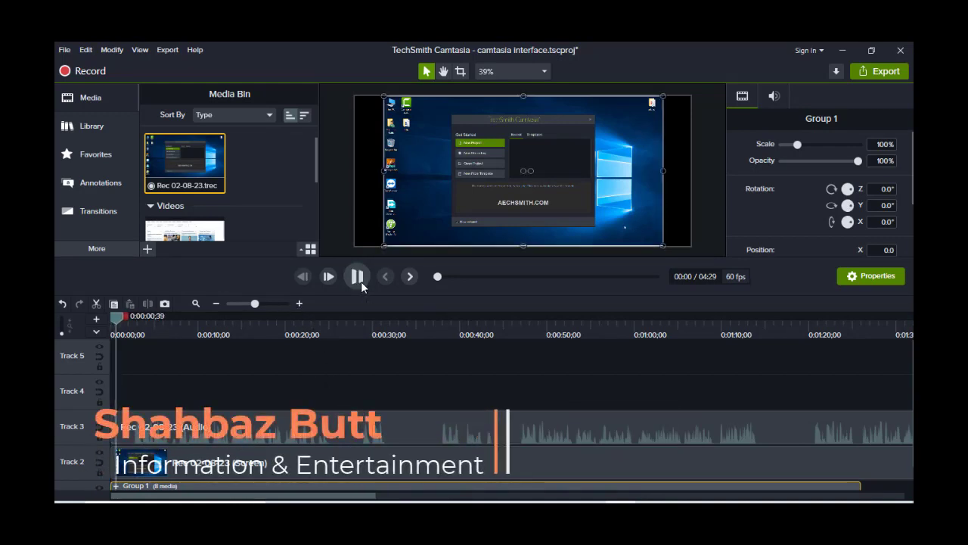
left_click(357, 277)
left_click(311, 328)
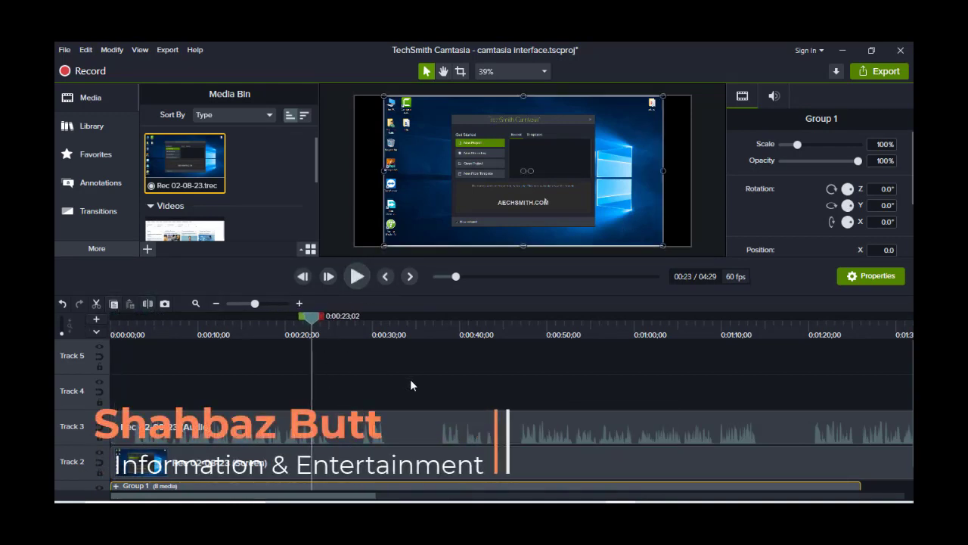
Scale the Rec 02-08-23 screen clip on Track 2 to 95.8%, with its opacity at 100%.
left_click(299, 304)
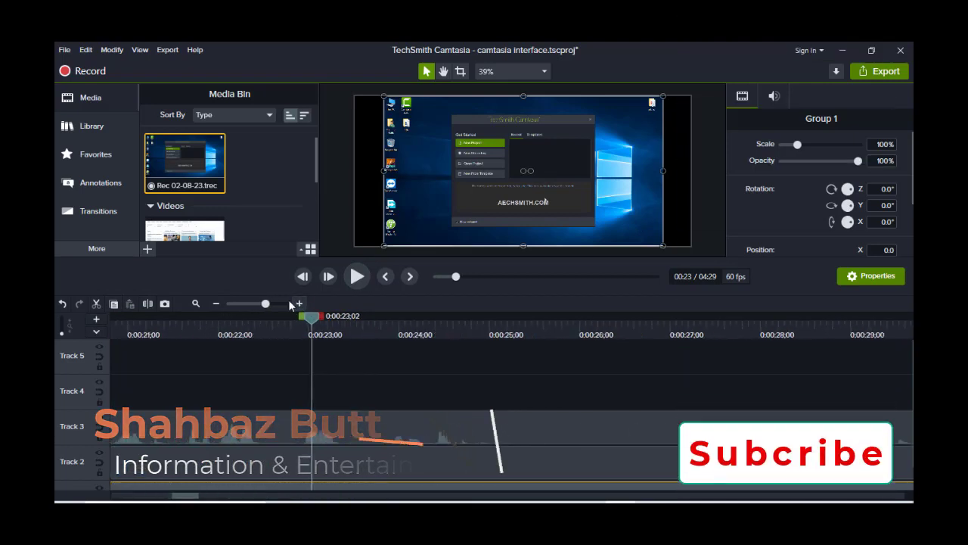
left_click(215, 304)
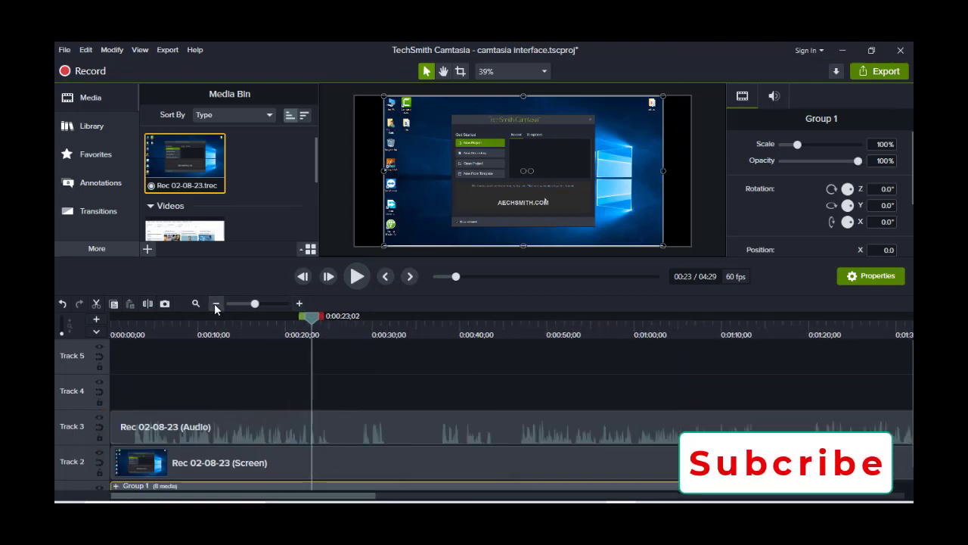
left_click(216, 304)
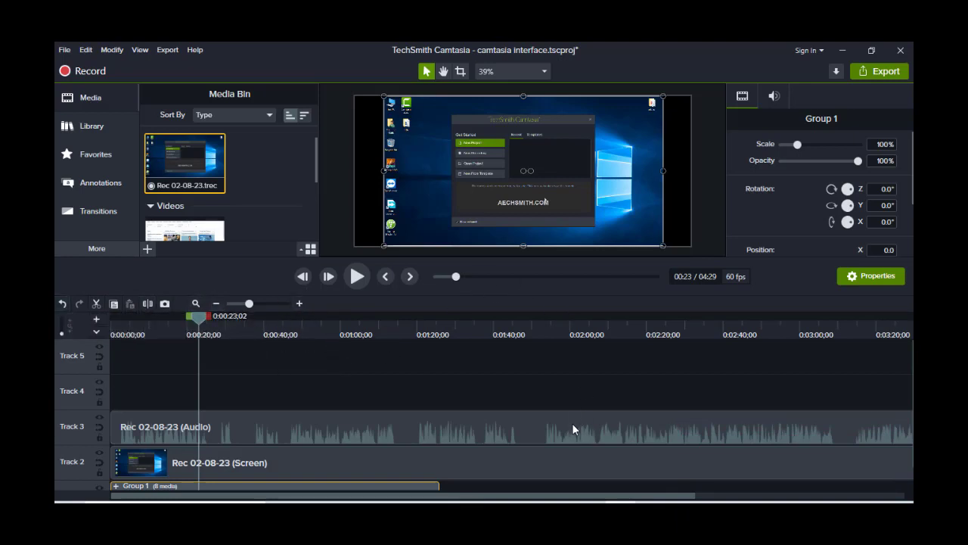
left_click(554, 384)
left_click(553, 464)
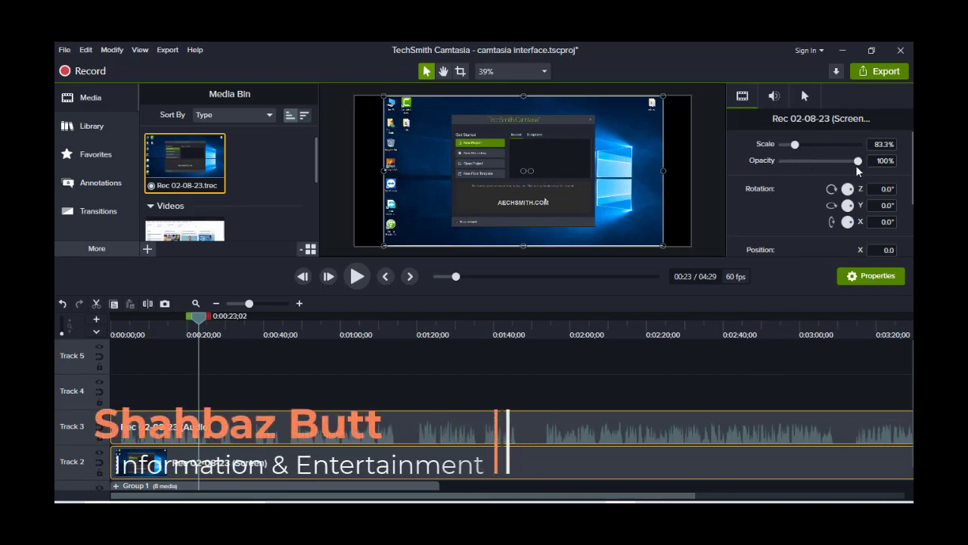
mouse_move(857, 162)
left_mouse_down()
mouse_move(785, 162)
mouse_move(867, 166)
left_mouse_up()
mouse_move(798, 141)
left_mouse_down()
mouse_move(821, 150)
mouse_move(797, 149)
left_mouse_up()
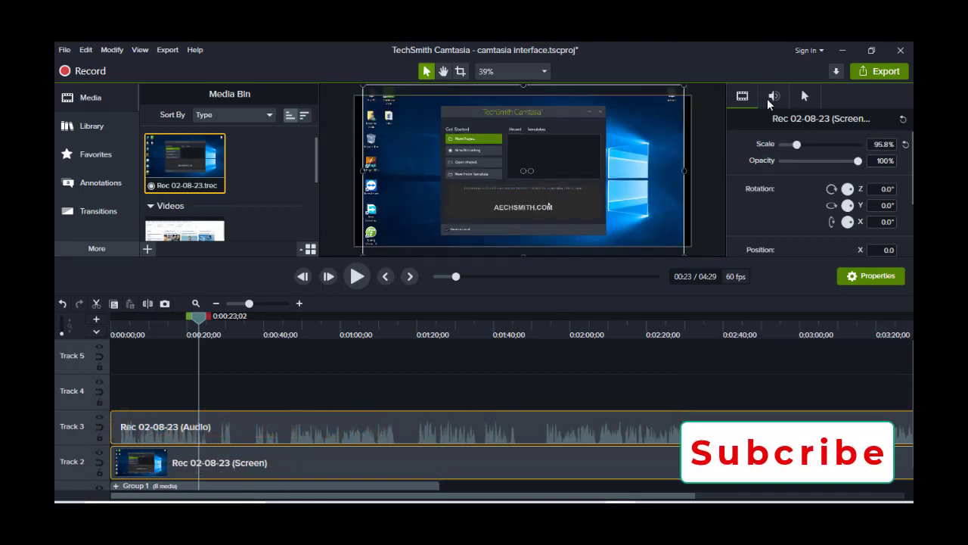
Examine the audio and cursor properties of the Rec 02-08-23 screen clip.
left_click(772, 97)
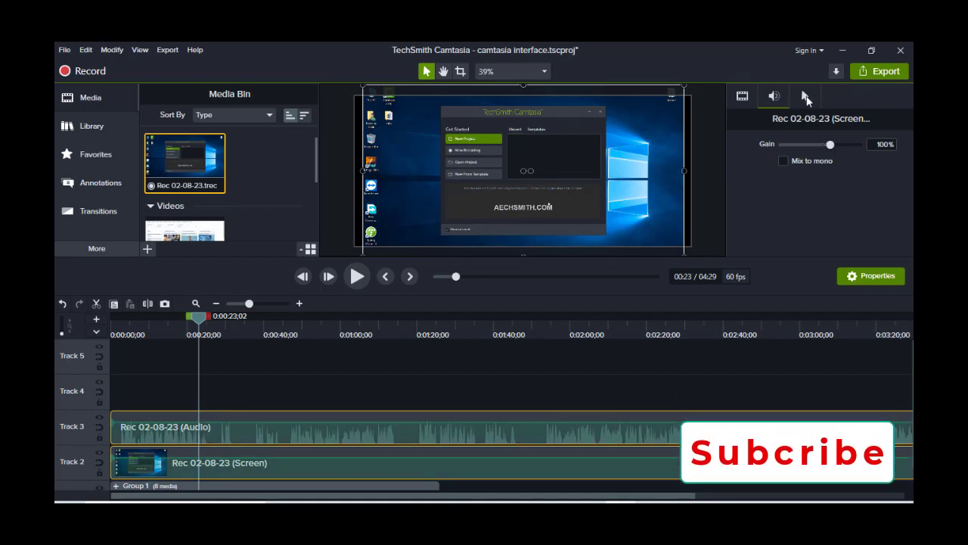
left_click(805, 97)
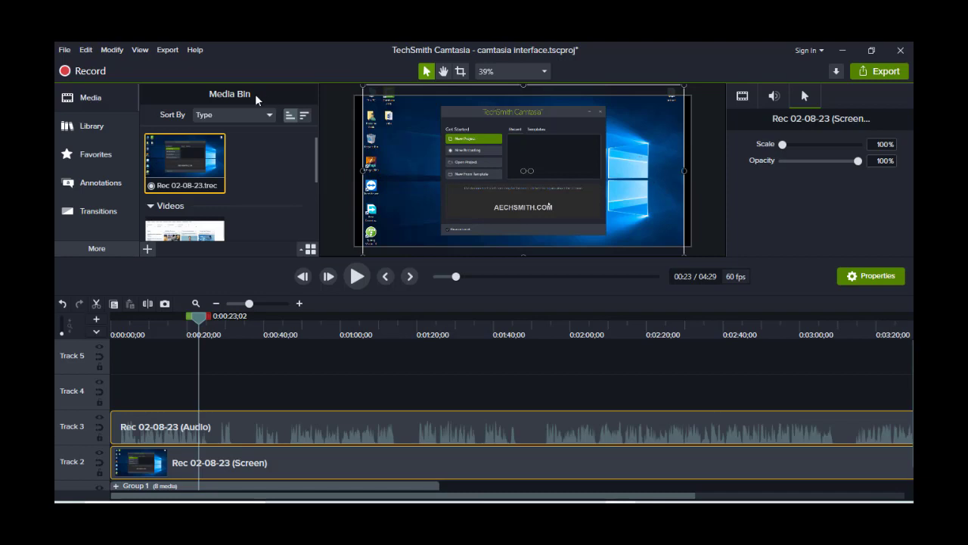
Browse the Camtasia 2020 library assets, expanding the Intros and Lower Thirds folders.
left_click(98, 125)
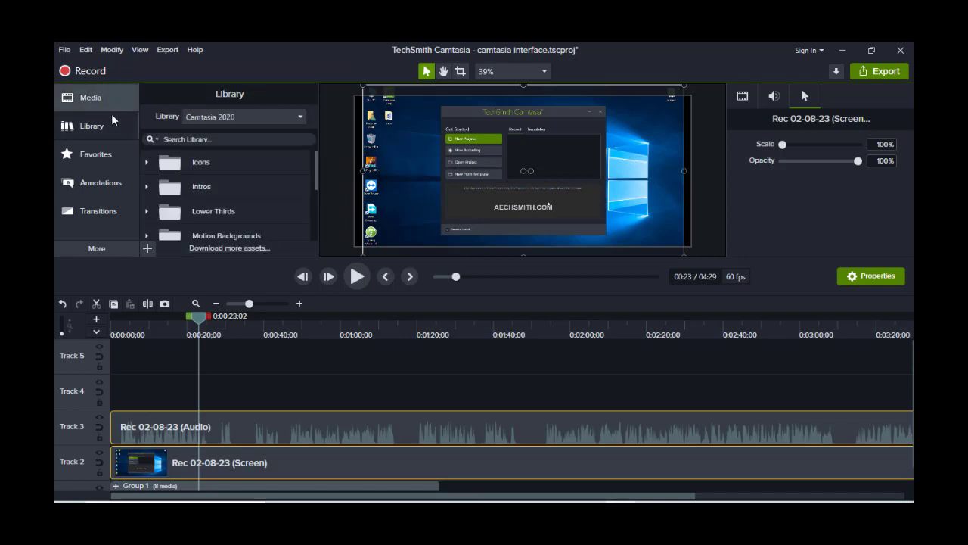
left_click(229, 171)
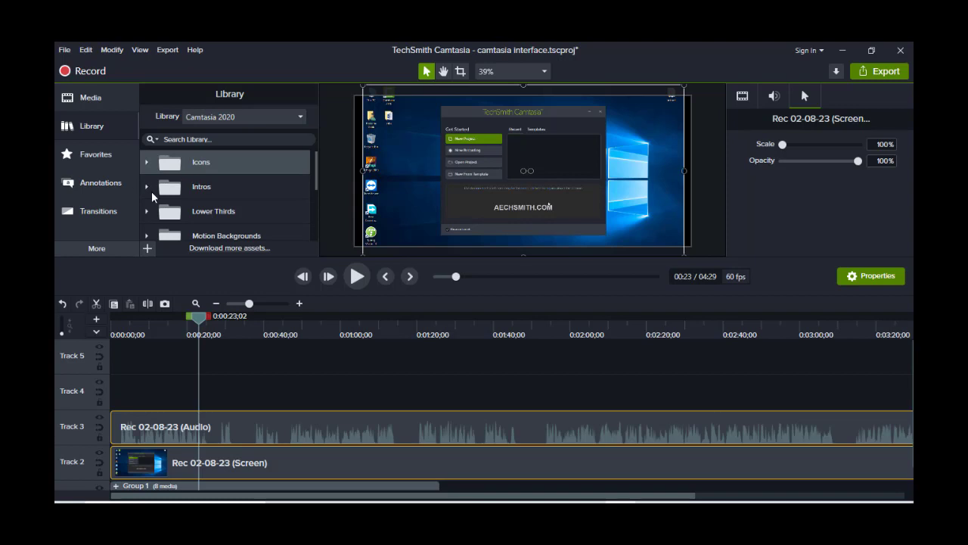
left_click(152, 195)
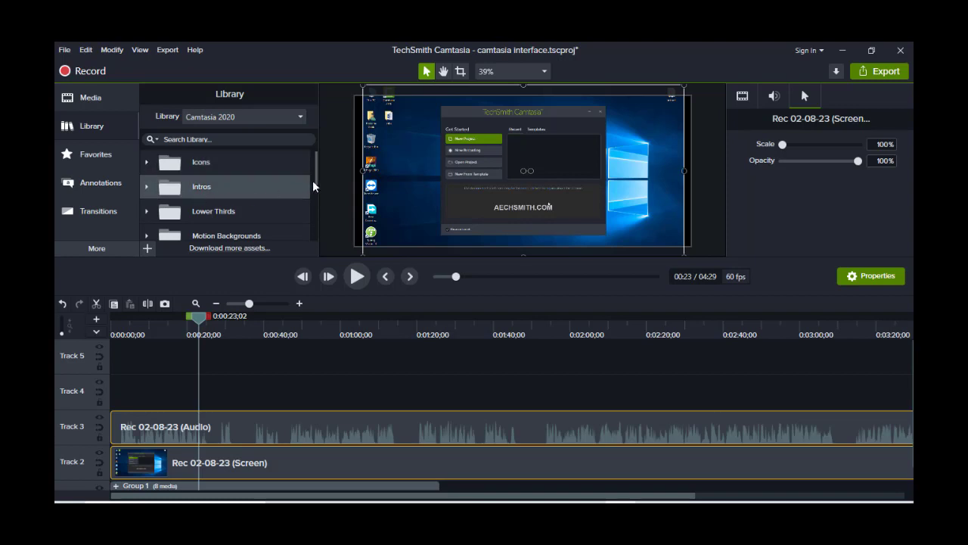
scroll(312, 180, "down", 1)
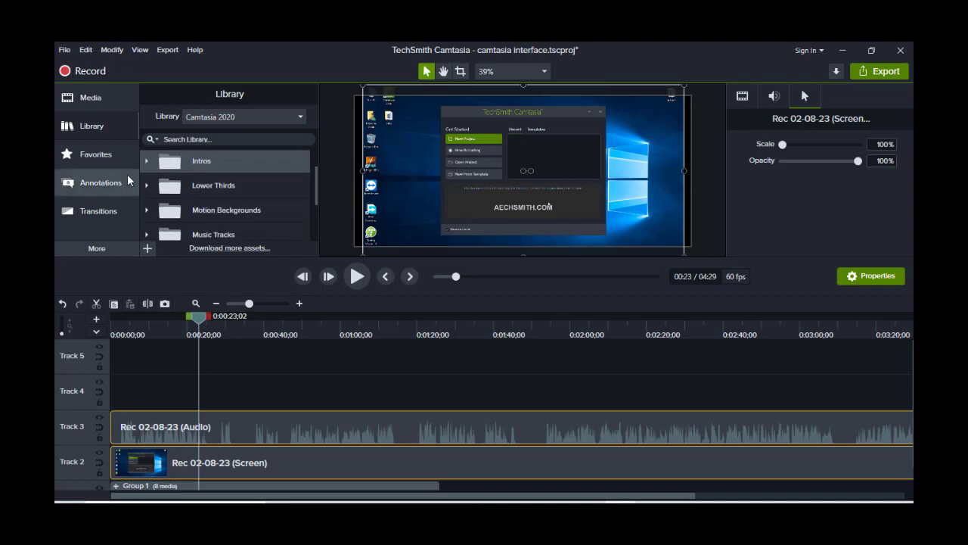
left_click(146, 161)
scroll(225, 212, "down", 5)
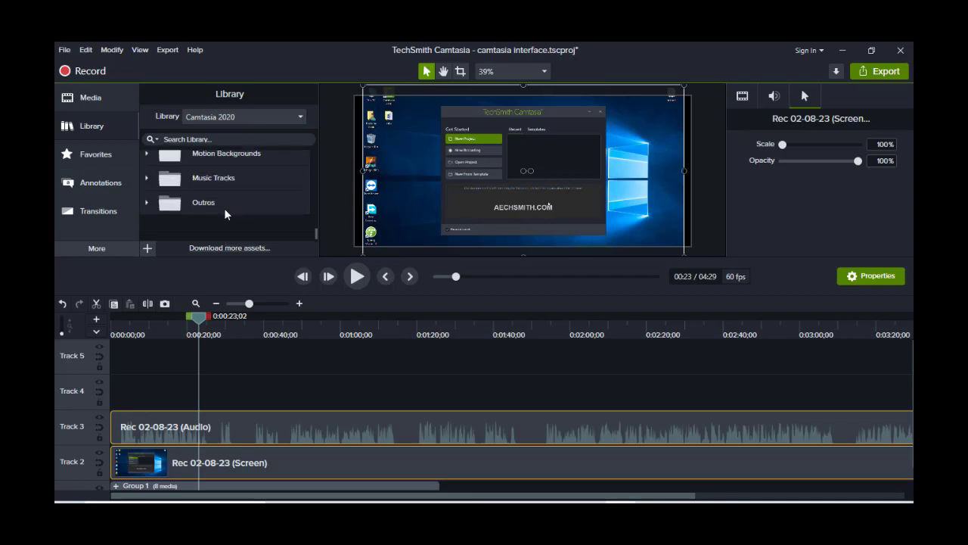
scroll(224, 208, "up", 2)
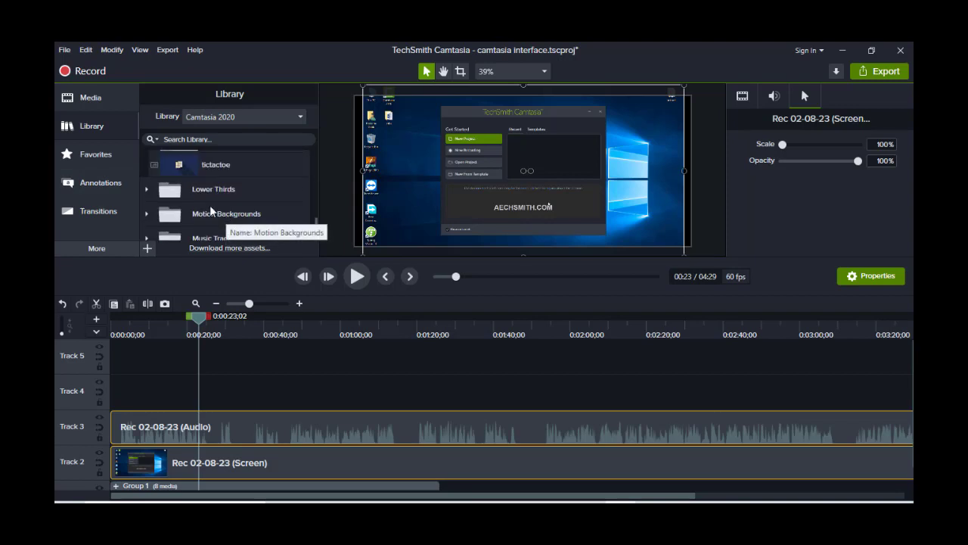
left_click(147, 191)
scroll(230, 216, "down", 4)
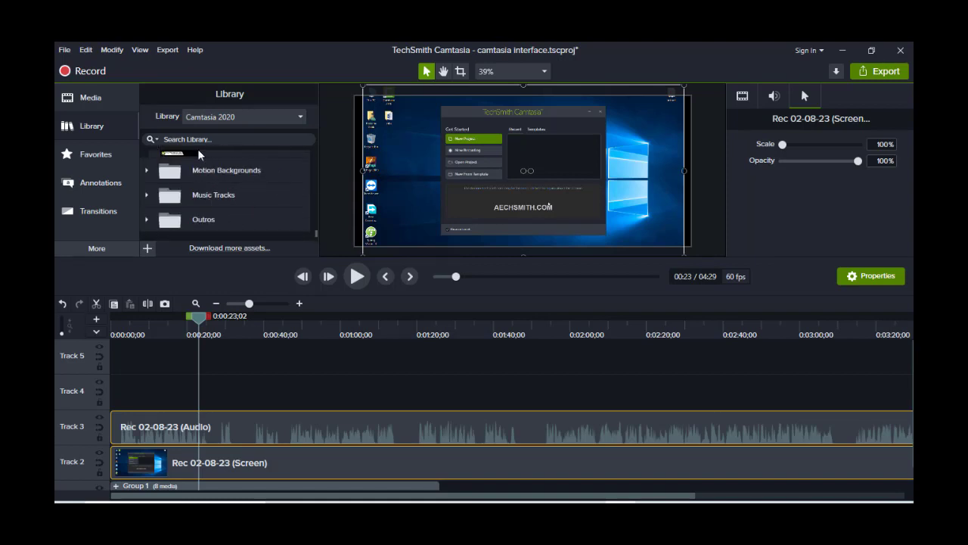
Look through the favorites and the callout, arrow and line, shape, and blur and highlight annotations.
left_click(94, 161)
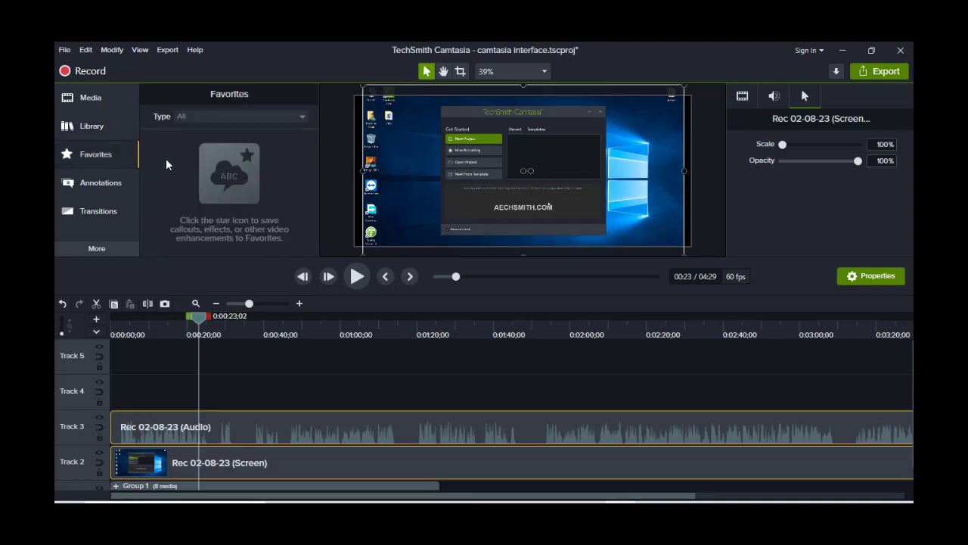
left_click(106, 182)
scroll(193, 192, "down", 4)
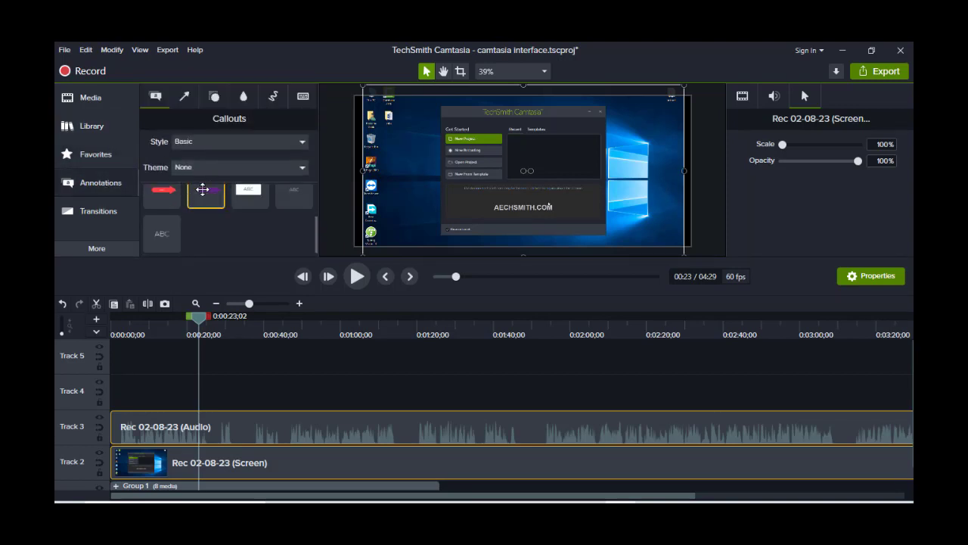
left_click(181, 100)
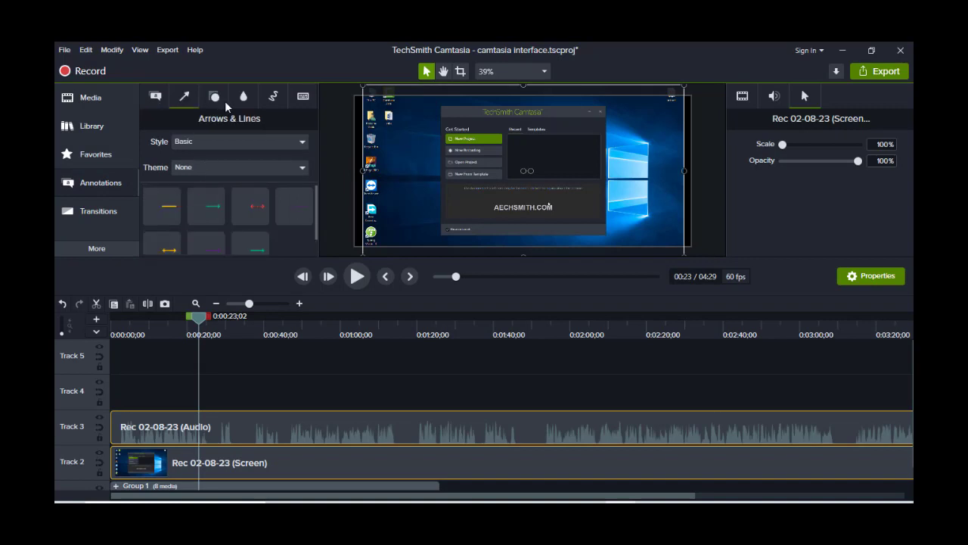
left_click(216, 98)
left_click(242, 103)
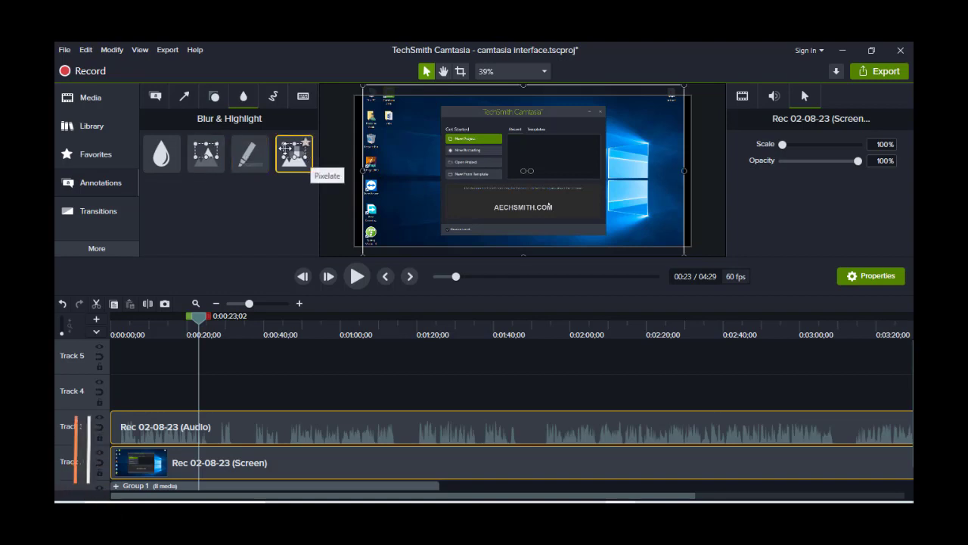
Look through the sketch motion and keystroke callout annotations, and browse the transitions of all types.
left_click(273, 97)
left_click(302, 96)
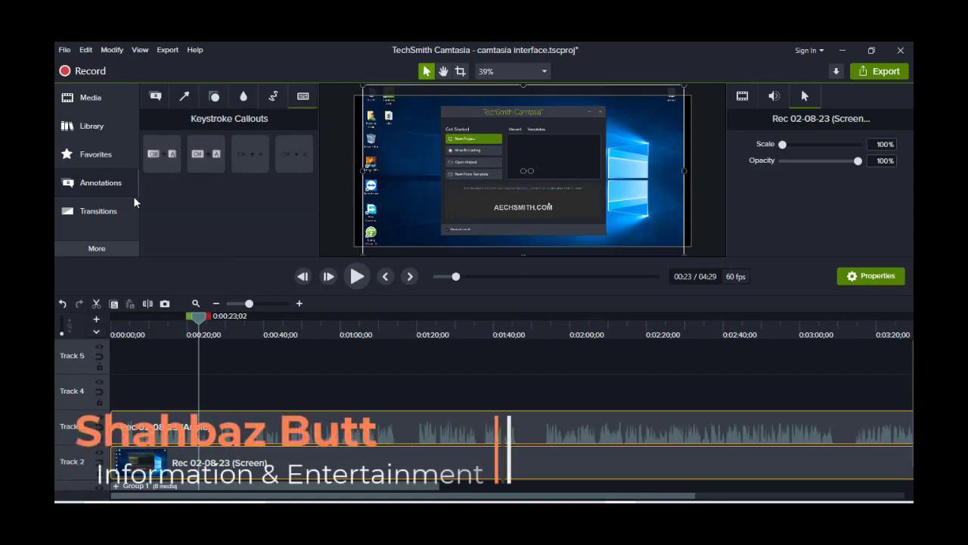
left_click(106, 211)
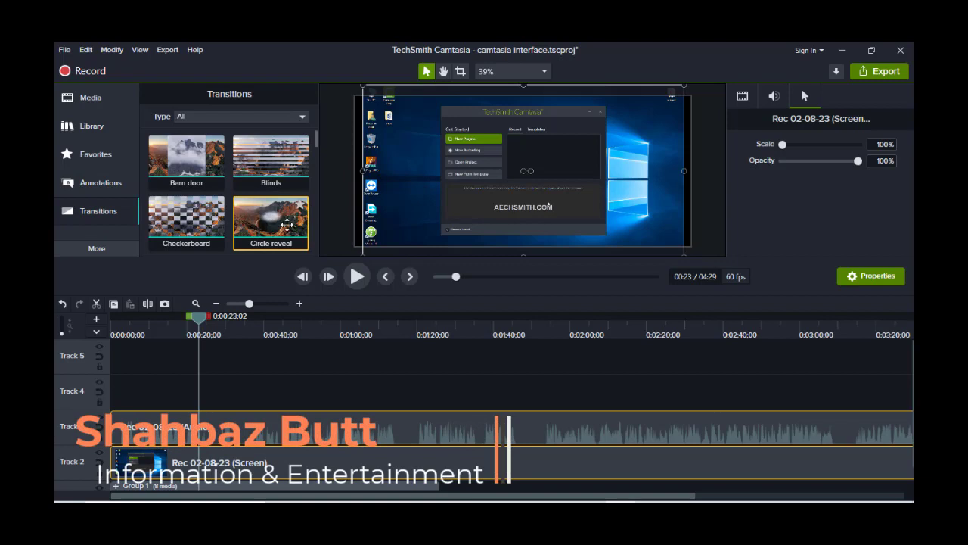
left_click_drag(314, 137, 316, 141)
scroll(313, 156, "down", 1)
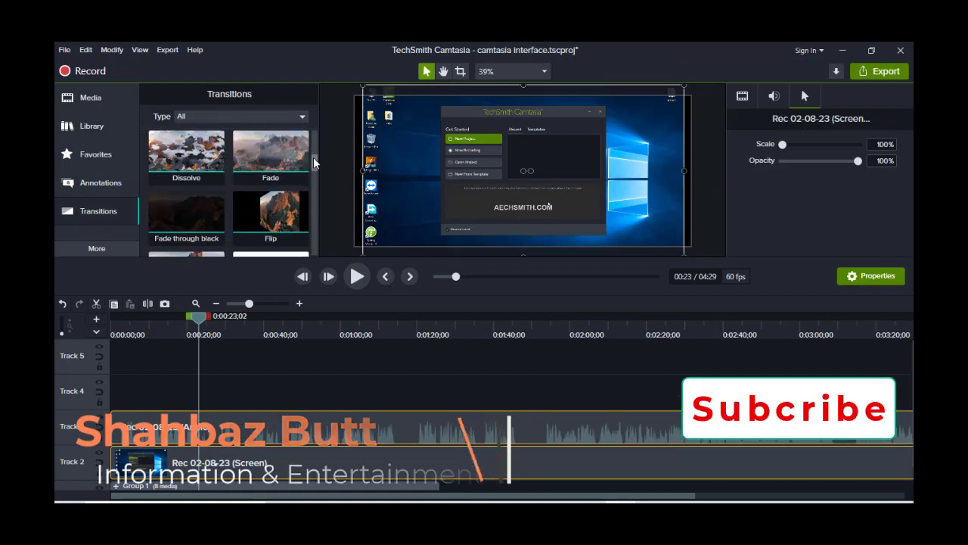
Examine the additional tool categories and browse the visual effects through to Interactive Hotspot and Remove a Color.
left_click(102, 253)
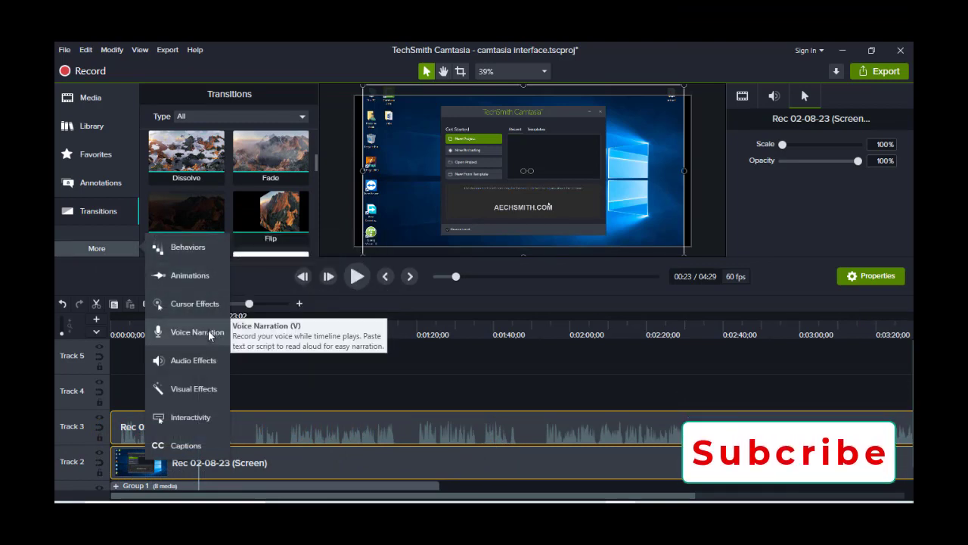
left_click(204, 386)
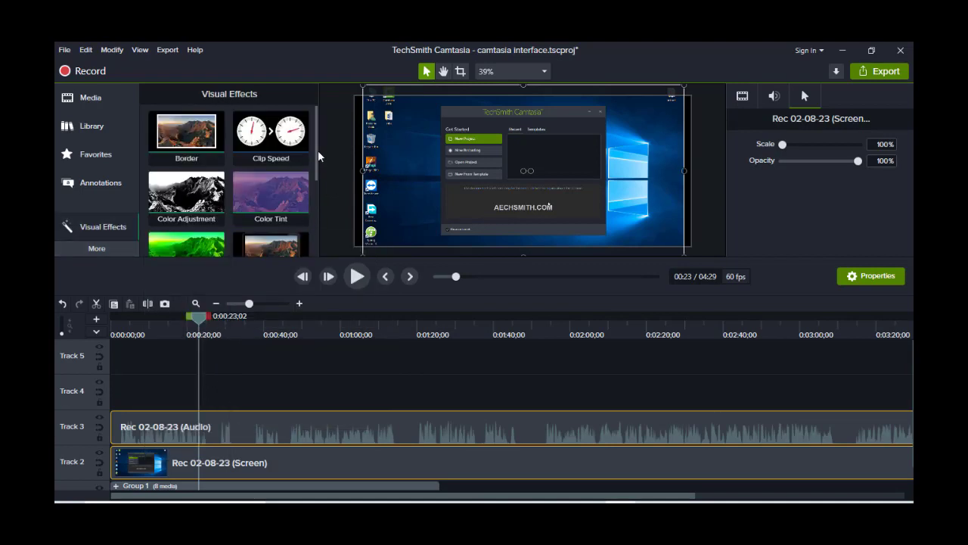
left_click_drag(313, 152, 320, 226)
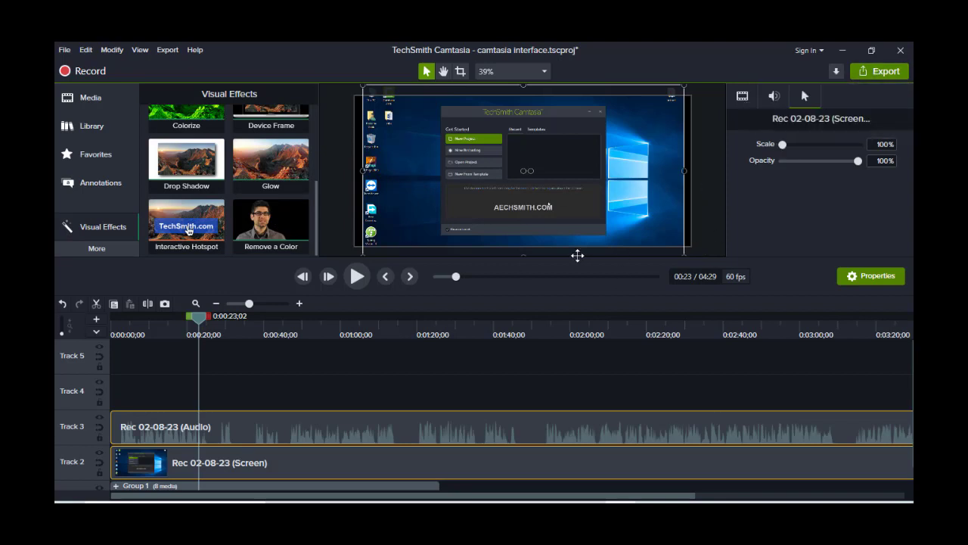
Export the project to a local file as MP4 only (up to 1080p), named camtasia interface in D:\win10 jan 2023\.
left_click(883, 72)
left_click(854, 96)
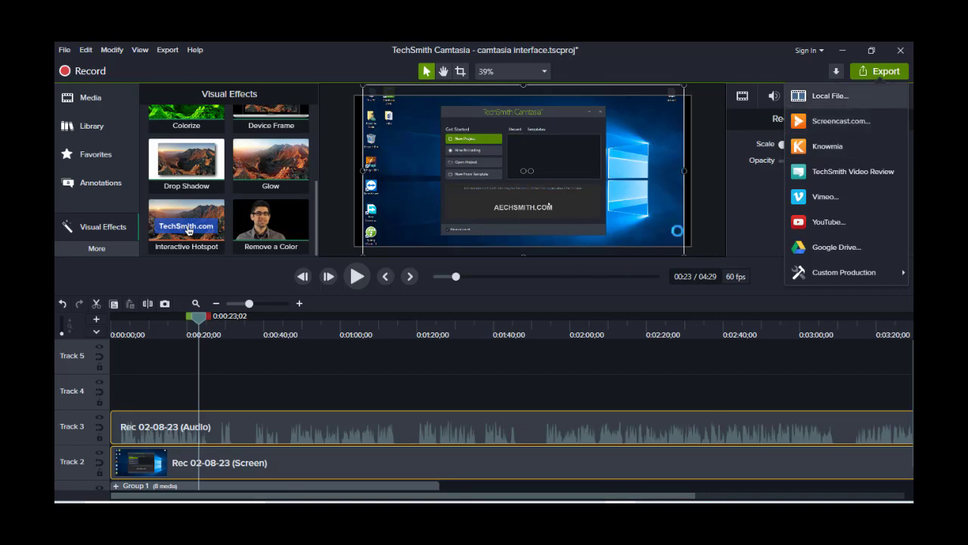
left_click(608, 164)
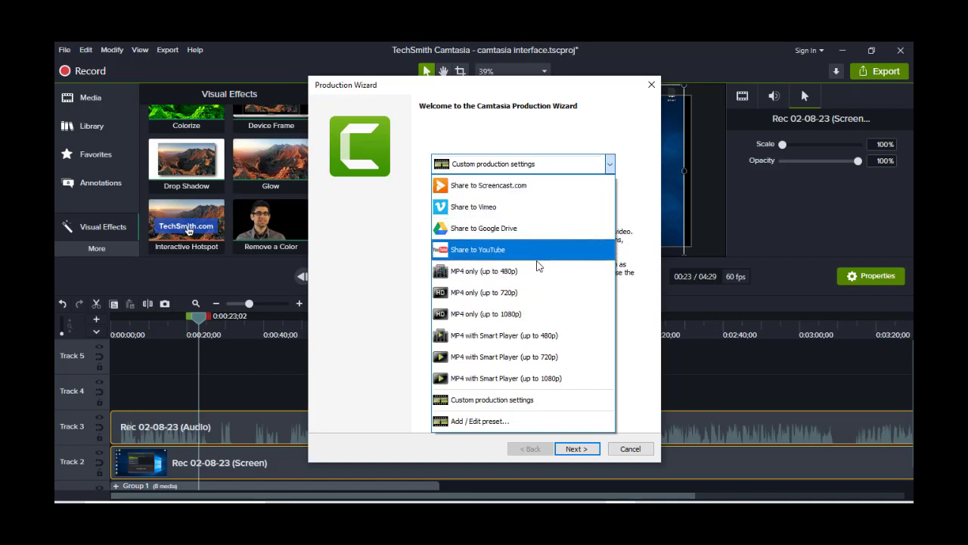
left_click(537, 321)
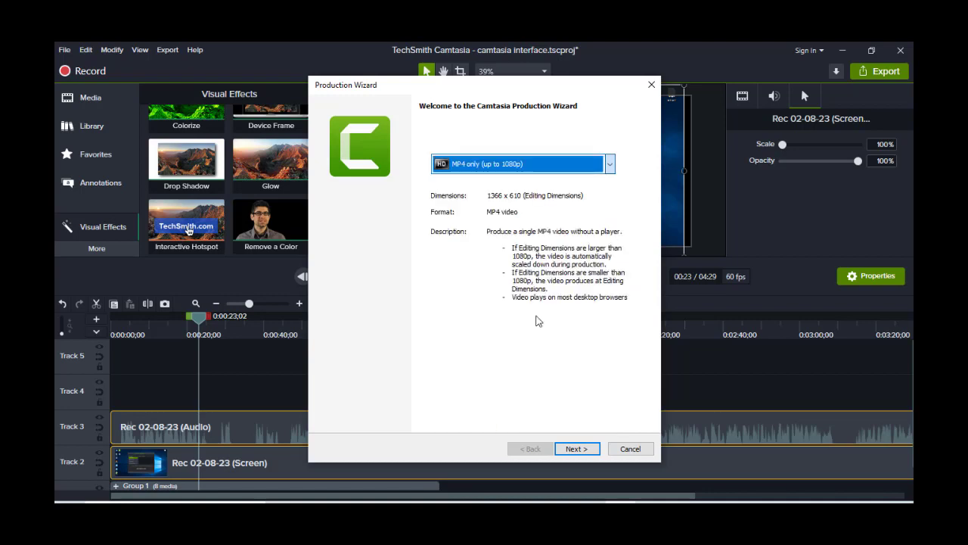
left_click(577, 448)
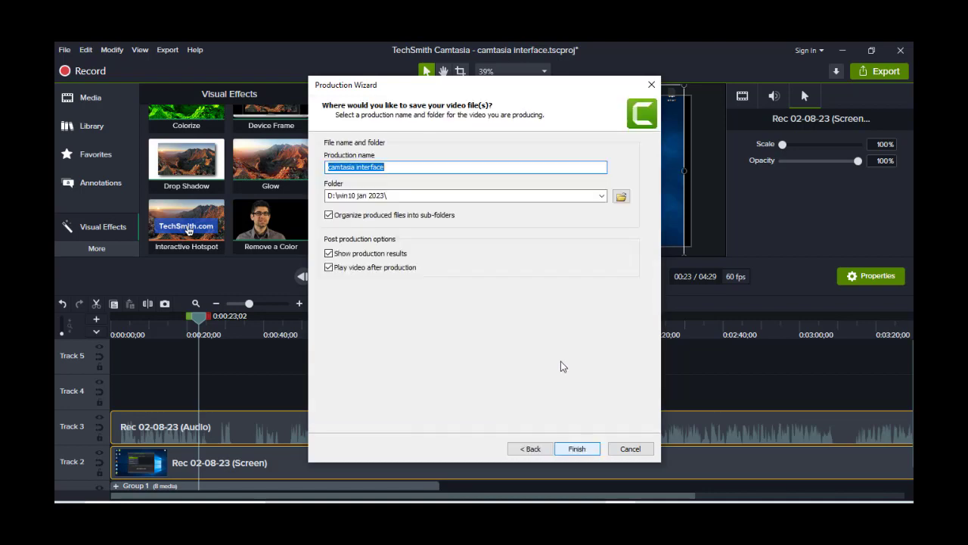
left_click(579, 449)
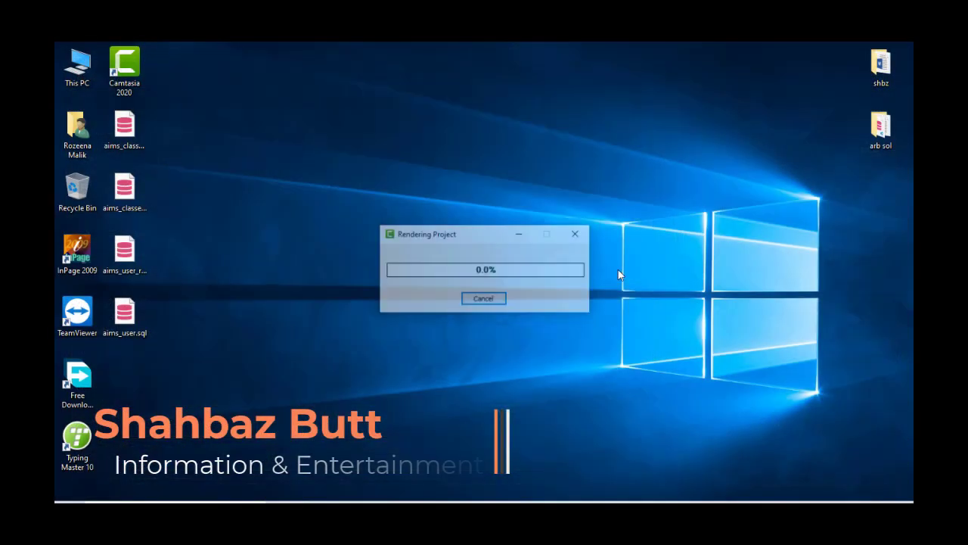